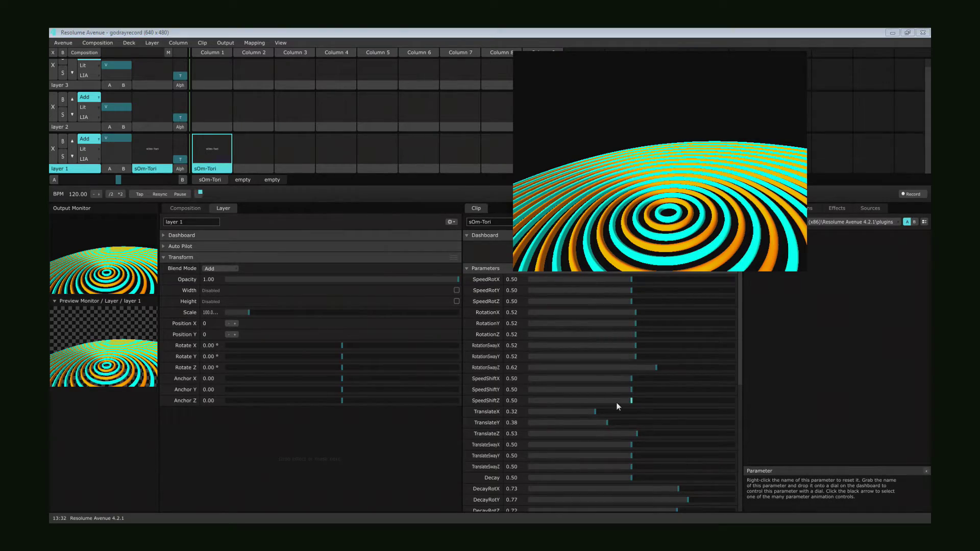
Step: Set TranslateX to 0.21 and lower DecayShiftY to about 0.33 and DecayShiftZ to about 0.55
{"action": "left_click_drag", "start_coordinate": [595, 414], "coordinate": [568, 421]}
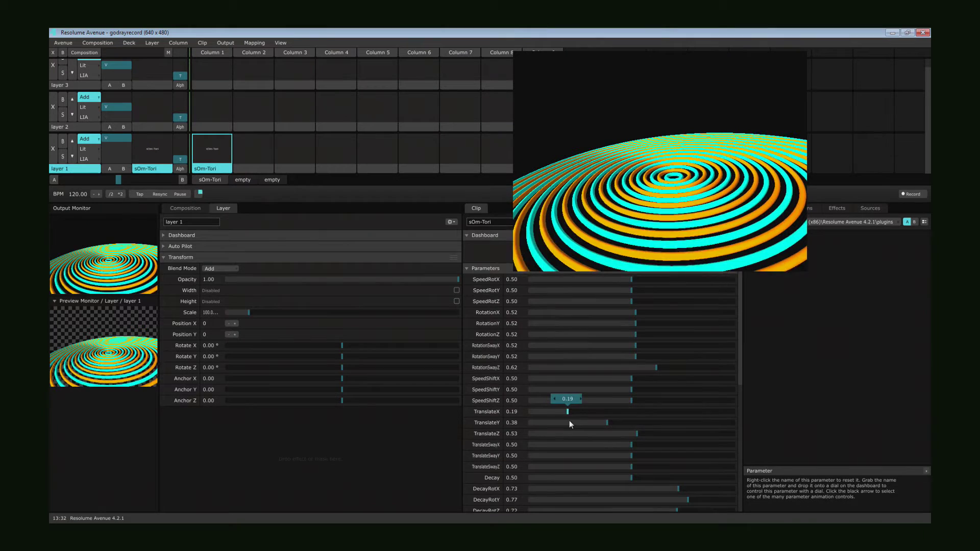
{"action": "scroll", "coordinate": [604, 422], "scroll_direction": "down", "scroll_amount": 3}
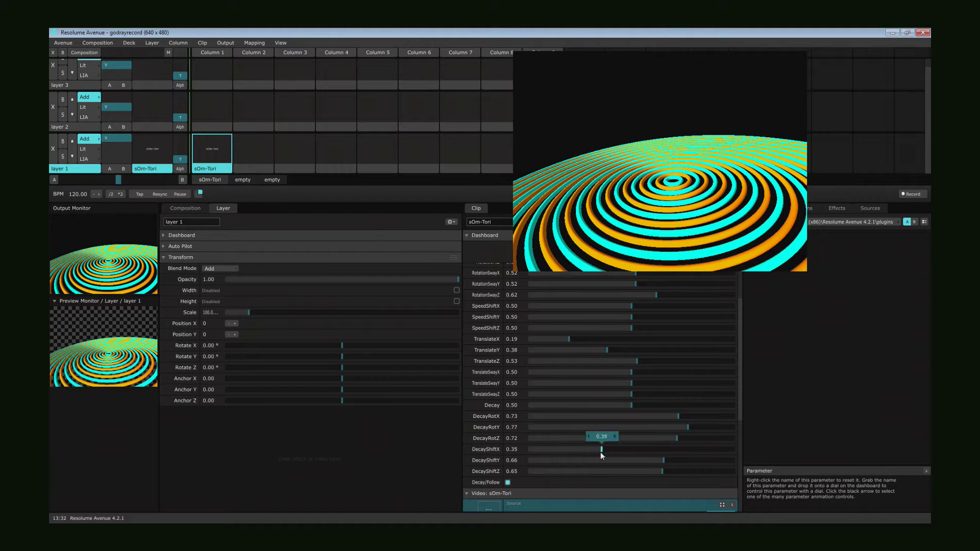
{"action": "left_click_drag", "start_coordinate": [651, 461], "coordinate": [593, 464]}
{"action": "left_click_drag", "start_coordinate": [654, 469], "coordinate": [596, 470]}
{"action": "scroll", "coordinate": [597, 467], "scroll_direction": "up", "scroll_amount": 3}
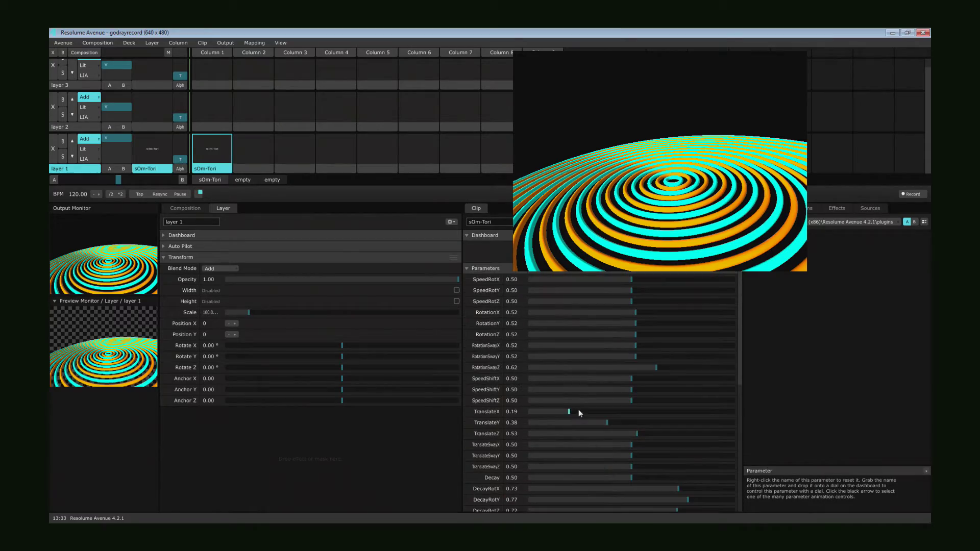
{"action": "left_click_drag", "start_coordinate": [569, 413], "coordinate": [625, 421]}
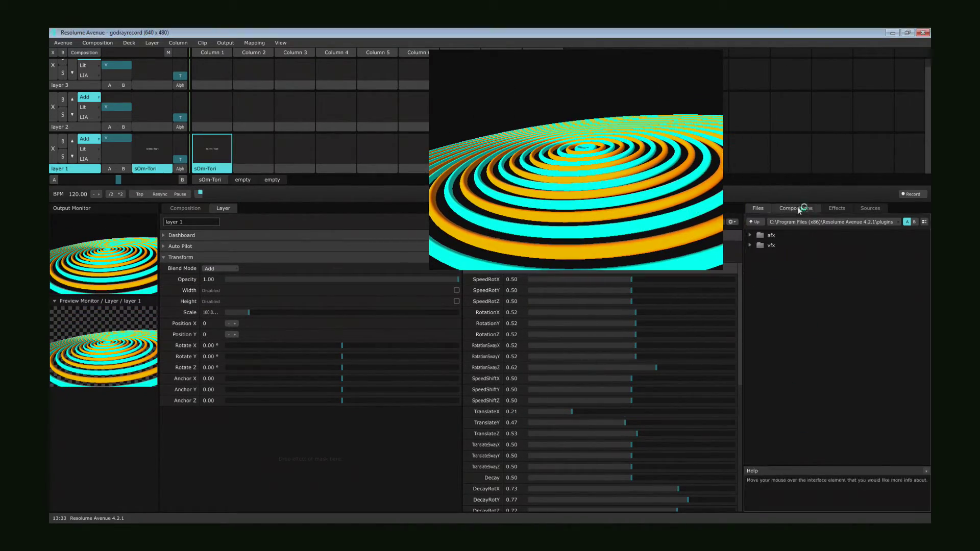
Step: Drag sOm-GodRays from the Effects list onto the sOm-Tori clip
{"action": "left_click", "coordinate": [836, 209]}
{"action": "scroll", "coordinate": [842, 342], "scroll_direction": "down", "scroll_amount": 15}
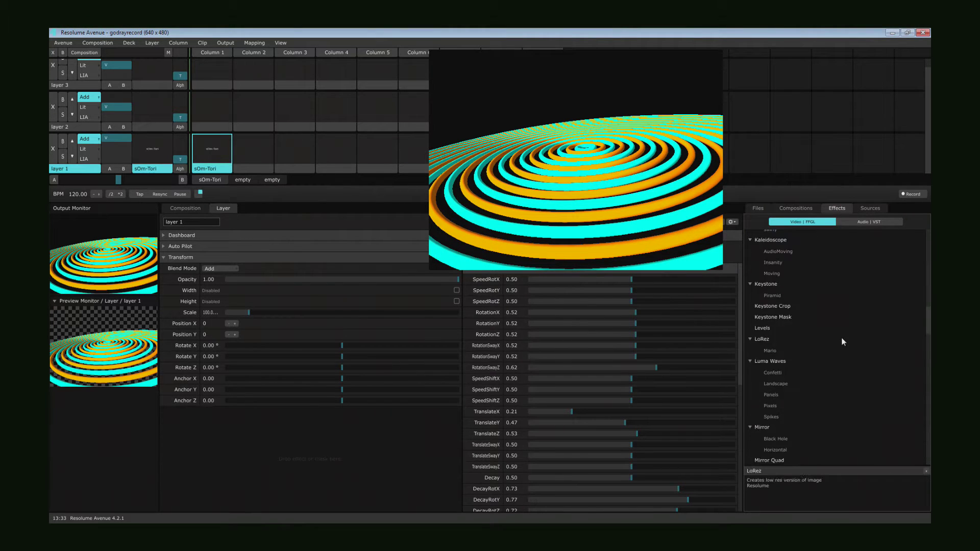
{"action": "scroll", "coordinate": [848, 378], "scroll_direction": "down", "scroll_amount": 12}
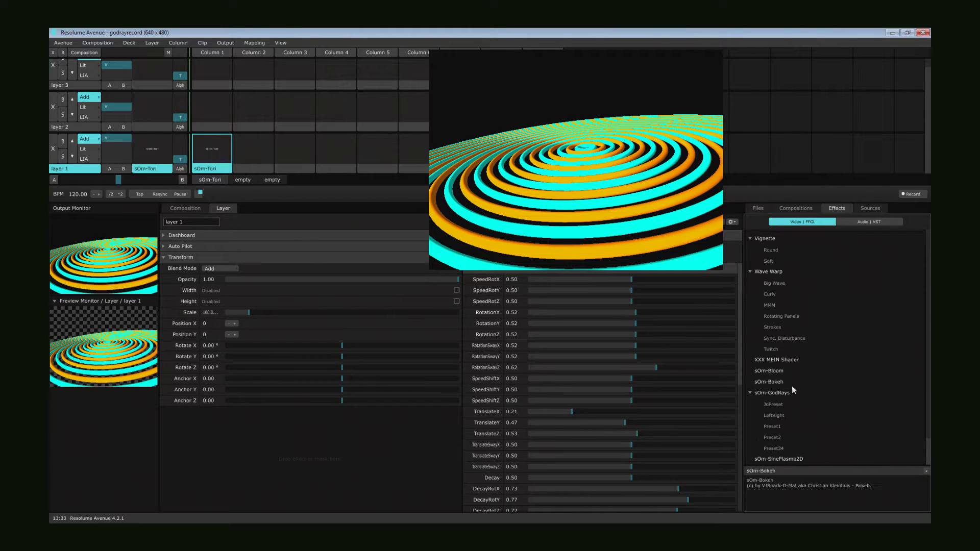
{"action": "left_click_drag", "start_coordinate": [792, 393], "coordinate": [227, 152]}
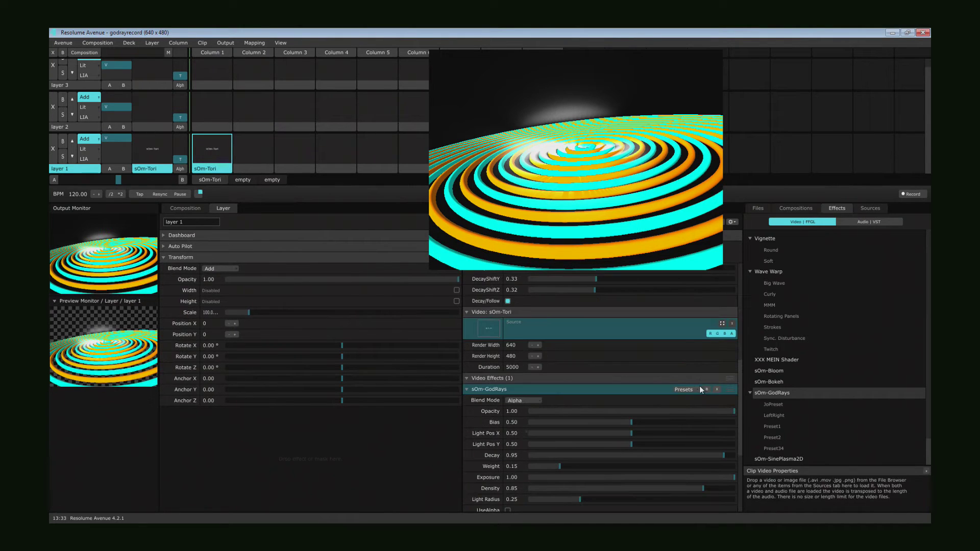
Step: Apply sOm-GodRays to layer 1's video effects and raise its Bias to 0.70
{"action": "scroll", "coordinate": [699, 386], "scroll_direction": "down", "scroll_amount": 5}
{"action": "left_click_drag", "start_coordinate": [772, 395], "coordinate": [84, 160]}
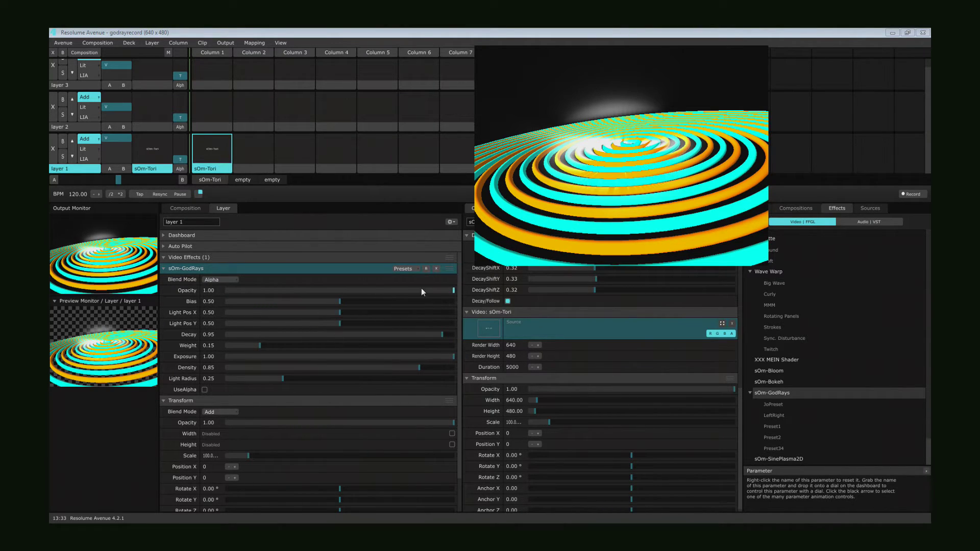
{"action": "left_click_drag", "start_coordinate": [351, 300], "coordinate": [386, 306]}
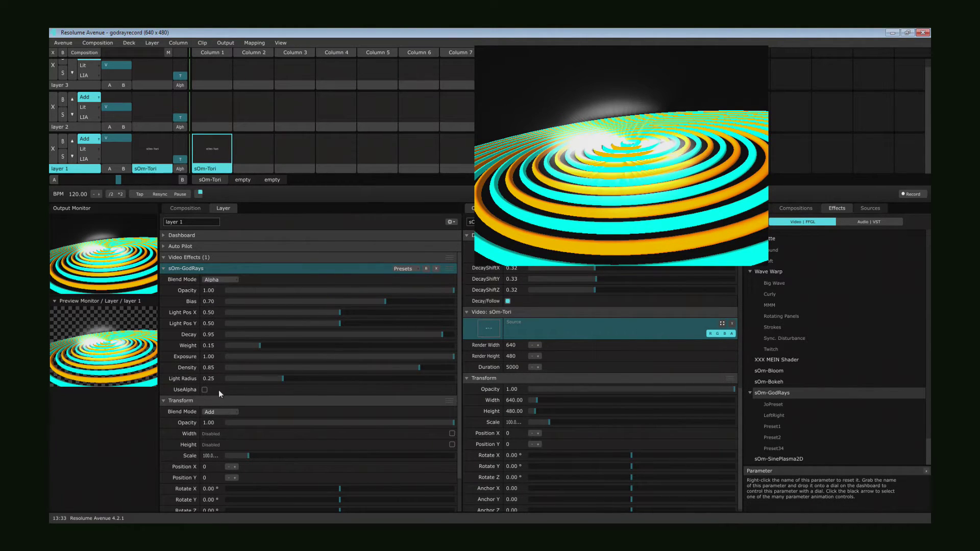
Step: Enable GodRays UseAlpha, lower Bias to 0.42, and sweep the light source around the frame
{"action": "left_click", "coordinate": [204, 390]}
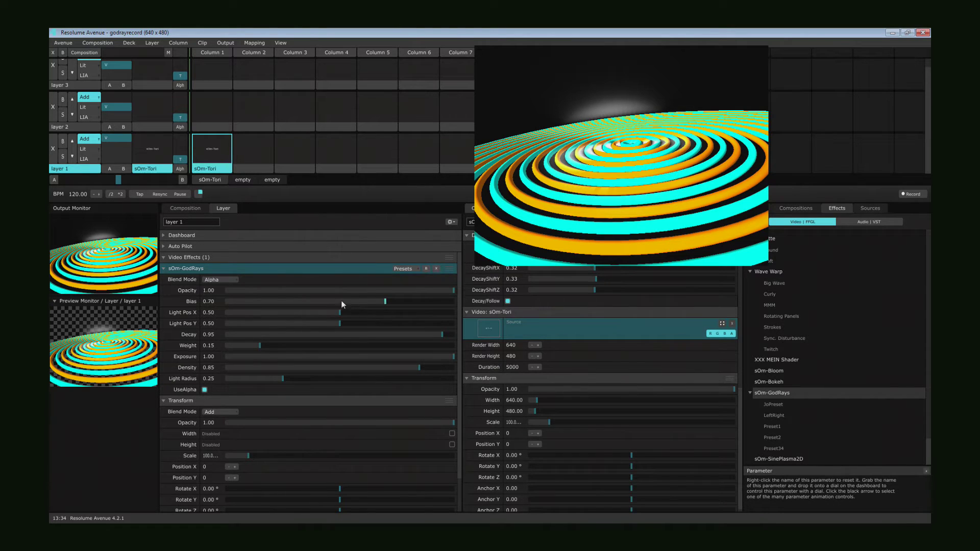
{"action": "left_click_drag", "start_coordinate": [384, 302], "coordinate": [214, 334]}
{"action": "left_click_drag", "start_coordinate": [340, 325], "coordinate": [558, 276]}
{"action": "left_click_drag", "start_coordinate": [296, 315], "coordinate": [225, 329]}
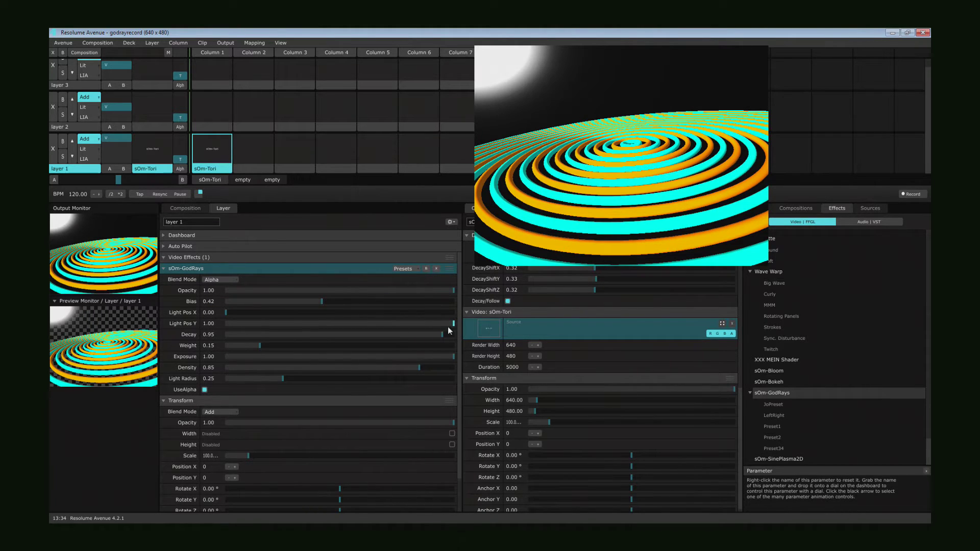
{"action": "left_click_drag", "start_coordinate": [449, 330], "coordinate": [172, 326]}
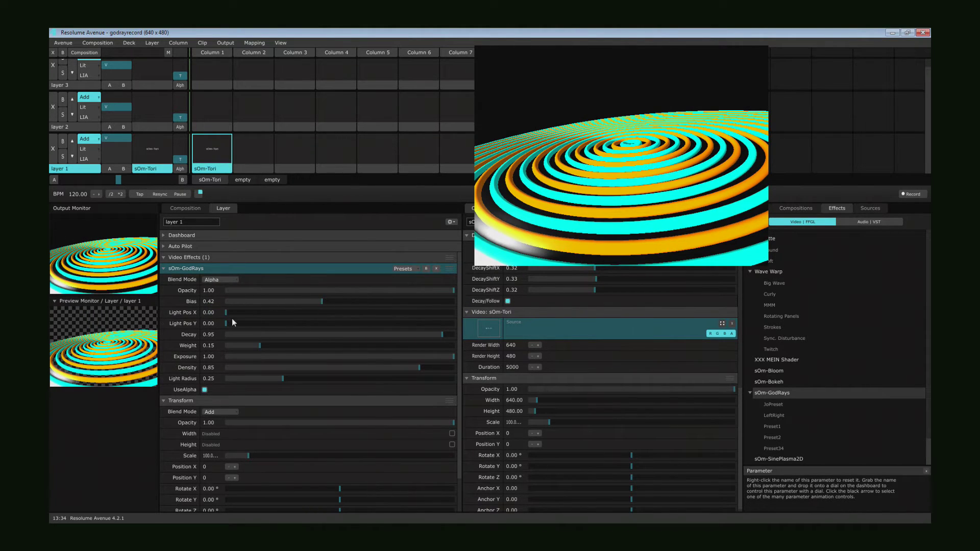
{"action": "left_click_drag", "start_coordinate": [229, 311], "coordinate": [545, 313]}
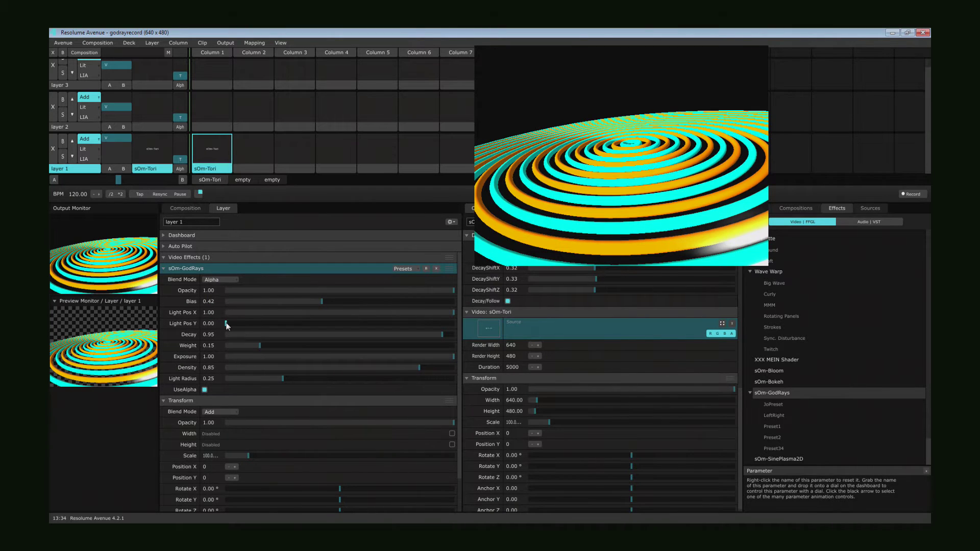
{"action": "left_click_drag", "start_coordinate": [225, 324], "coordinate": [556, 335]}
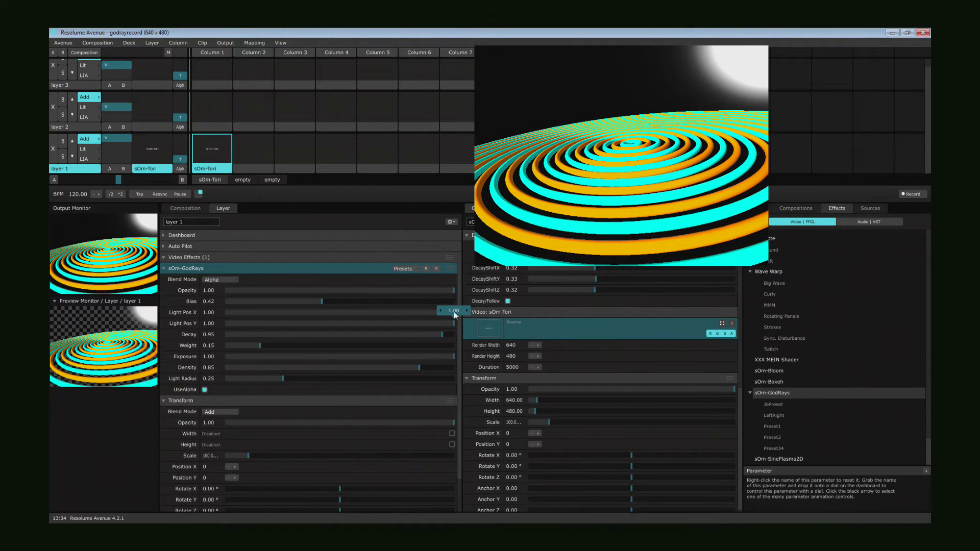
{"action": "left_click_drag", "start_coordinate": [454, 313], "coordinate": [160, 320]}
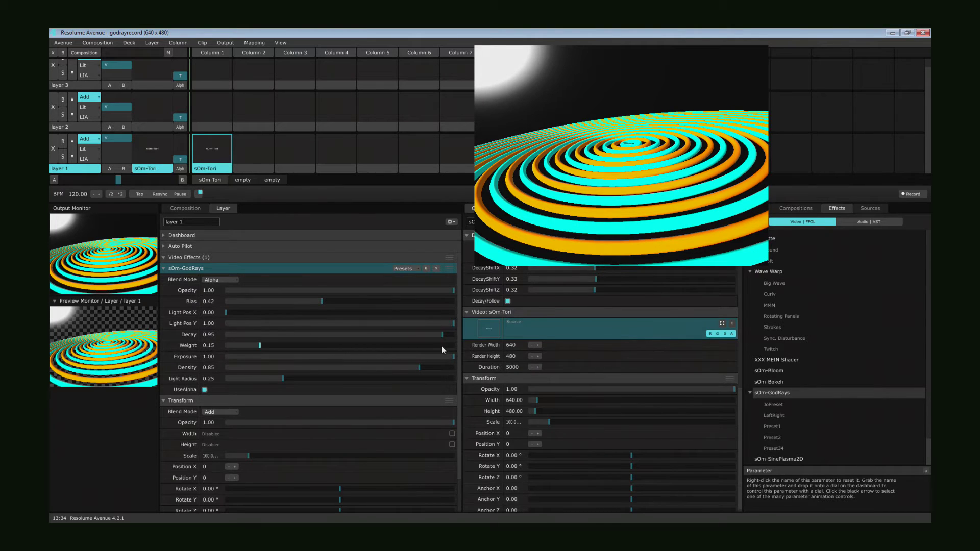
Step: Place the GodRays light at 0.44 by 0.56 and raise Decay to 1.00
{"action": "left_click_drag", "start_coordinate": [236, 312], "coordinate": [326, 312]}
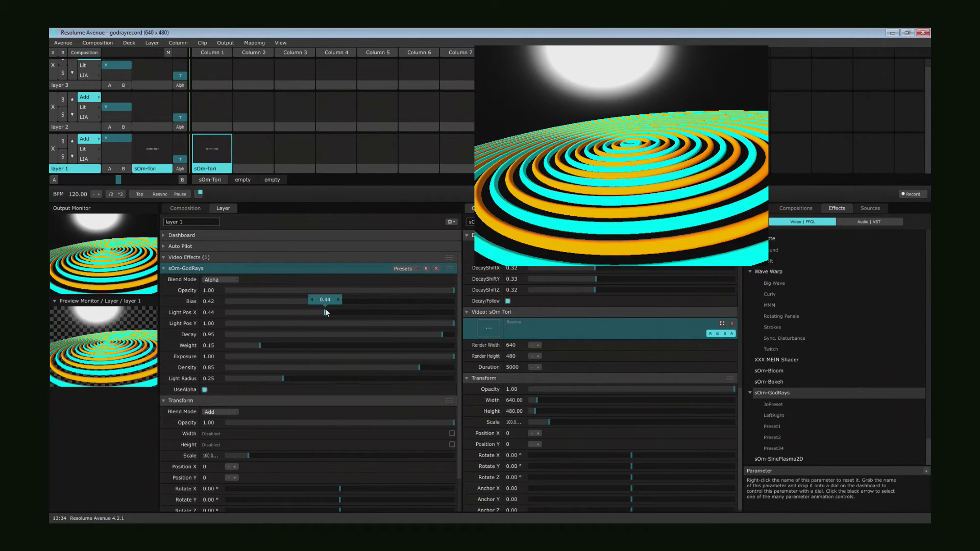
{"action": "left_click_drag", "start_coordinate": [453, 326], "coordinate": [356, 331]}
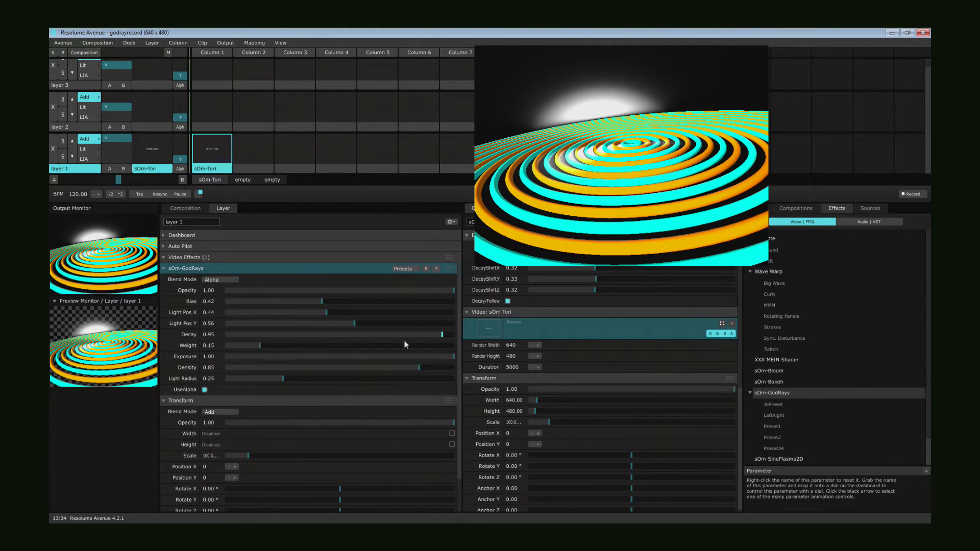
{"action": "mouse_move", "coordinate": [442, 334]}
{"action": "left_mouse_down"}
{"action": "mouse_move", "coordinate": [460, 332]}
{"action": "mouse_move", "coordinate": [408, 337]}
{"action": "mouse_move", "coordinate": [455, 334]}
{"action": "left_mouse_up"}
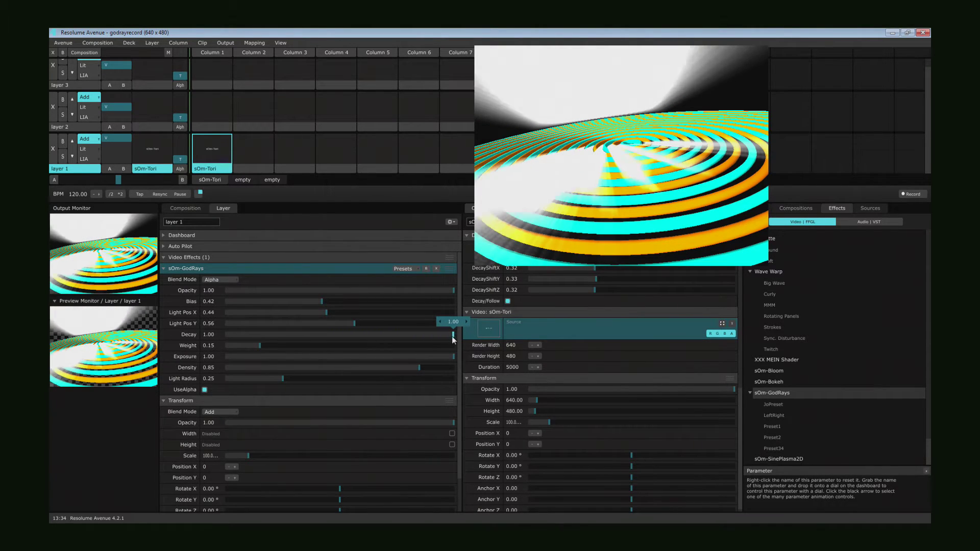
Step: Set the GodRays Decay to 0.99 and Weight to 0.16
{"action": "mouse_move", "coordinate": [463, 338]}
{"action": "left_mouse_down"}
{"action": "mouse_move", "coordinate": [388, 355]}
{"action": "mouse_move", "coordinate": [481, 354]}
{"action": "left_mouse_up"}
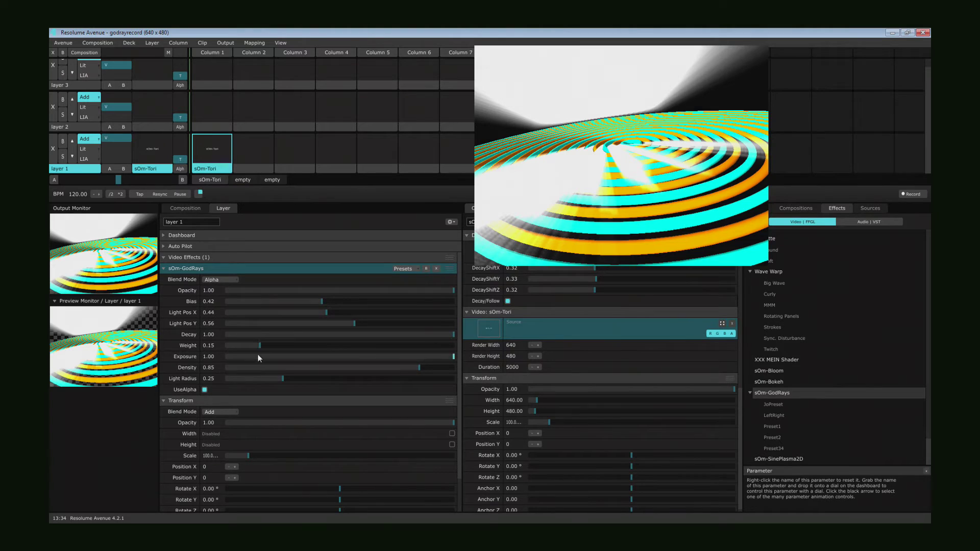
{"action": "mouse_move", "coordinate": [261, 346]}
{"action": "left_mouse_down"}
{"action": "mouse_move", "coordinate": [228, 348]}
{"action": "mouse_move", "coordinate": [250, 344]}
{"action": "mouse_move", "coordinate": [237, 345]}
{"action": "left_mouse_up"}
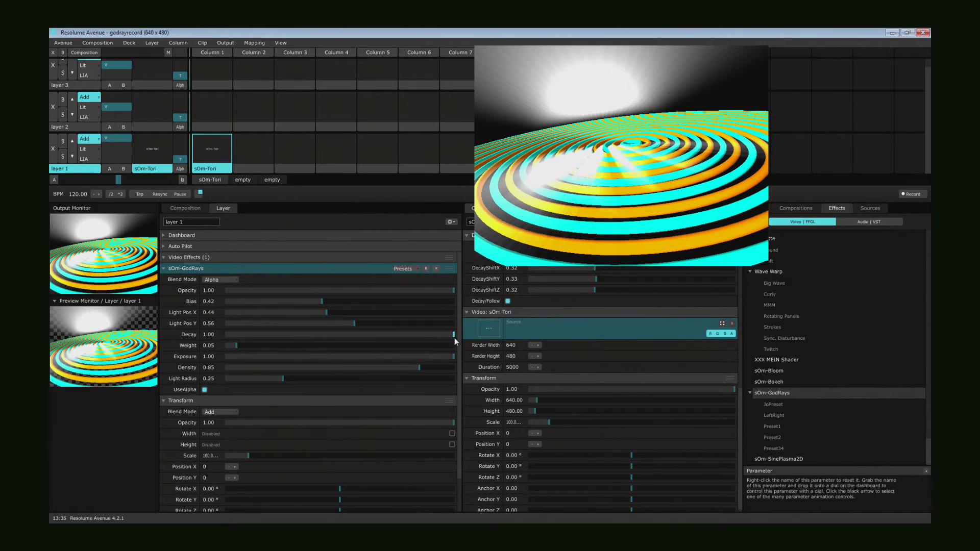
{"action": "left_click_drag", "start_coordinate": [453, 335], "coordinate": [451, 337]}
{"action": "left_click_drag", "start_coordinate": [237, 345], "coordinate": [264, 354]}
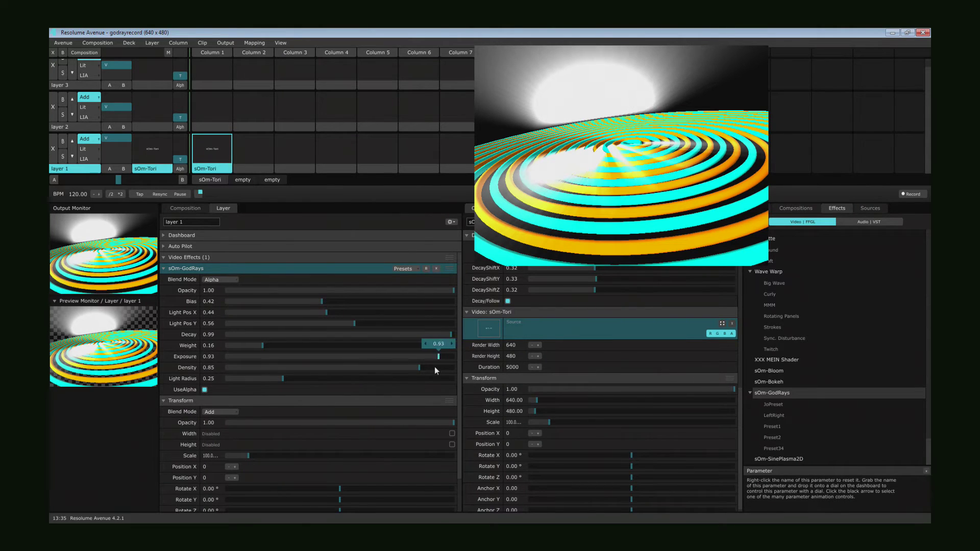
Step: Settle the GodRays Exposure at 1.00 and Density at 0.96 after testing lower exposures
{"action": "left_click_drag", "start_coordinate": [453, 356], "coordinate": [444, 409]}
{"action": "mouse_move", "coordinate": [241, 370]}
{"action": "left_mouse_down"}
{"action": "mouse_move", "coordinate": [352, 374]}
{"action": "mouse_move", "coordinate": [210, 388]}
{"action": "mouse_move", "coordinate": [431, 367]}
{"action": "mouse_move", "coordinate": [242, 389]}
{"action": "left_mouse_up"}
{"action": "left_click_drag", "start_coordinate": [322, 375], "coordinate": [460, 366]}
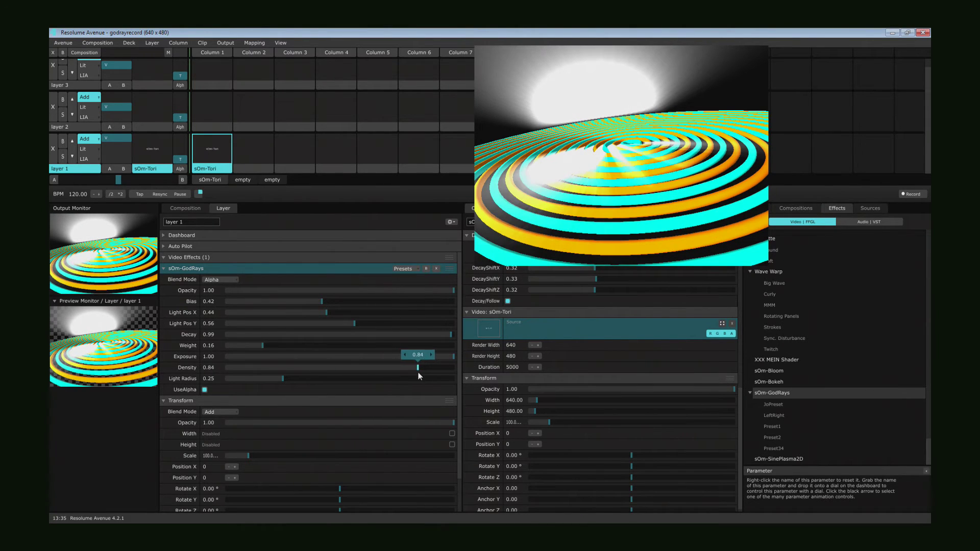
{"action": "mouse_move", "coordinate": [431, 372]}
{"action": "left_mouse_down"}
{"action": "mouse_move", "coordinate": [324, 376]}
{"action": "mouse_move", "coordinate": [419, 369]}
{"action": "left_mouse_up"}
{"action": "left_click_drag", "start_coordinate": [435, 368], "coordinate": [494, 345]}
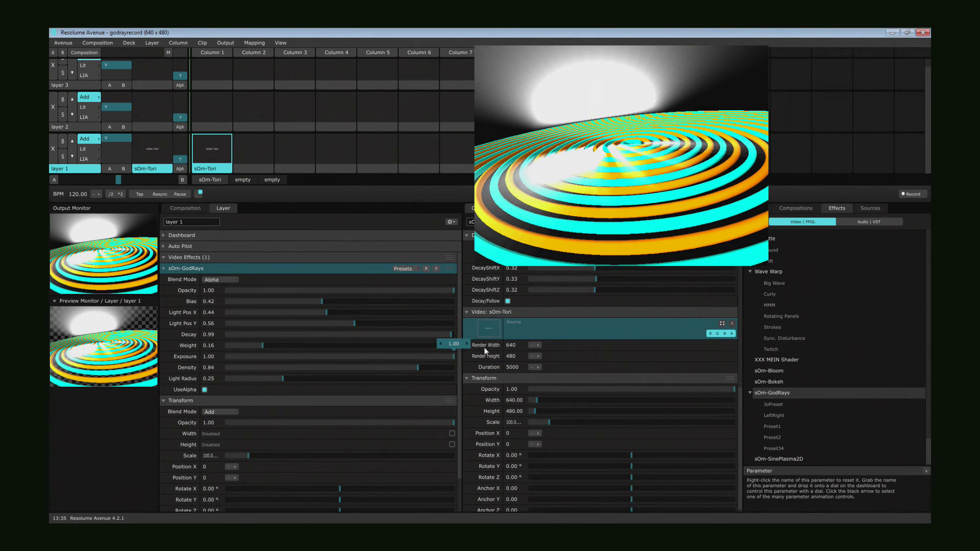
{"action": "left_click_drag", "start_coordinate": [424, 369], "coordinate": [442, 374]}
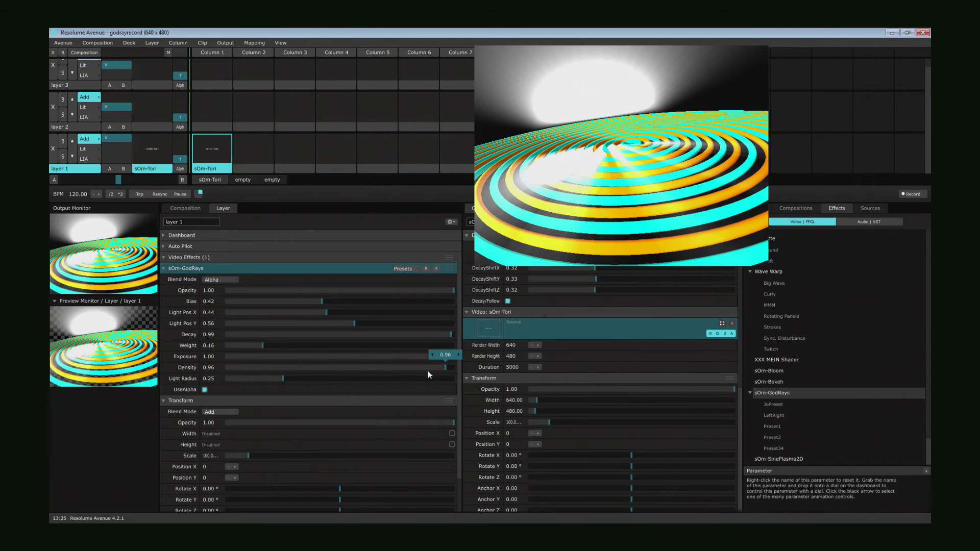
{"action": "scroll", "coordinate": [543, 332], "scroll_direction": "up", "scroll_amount": 4}
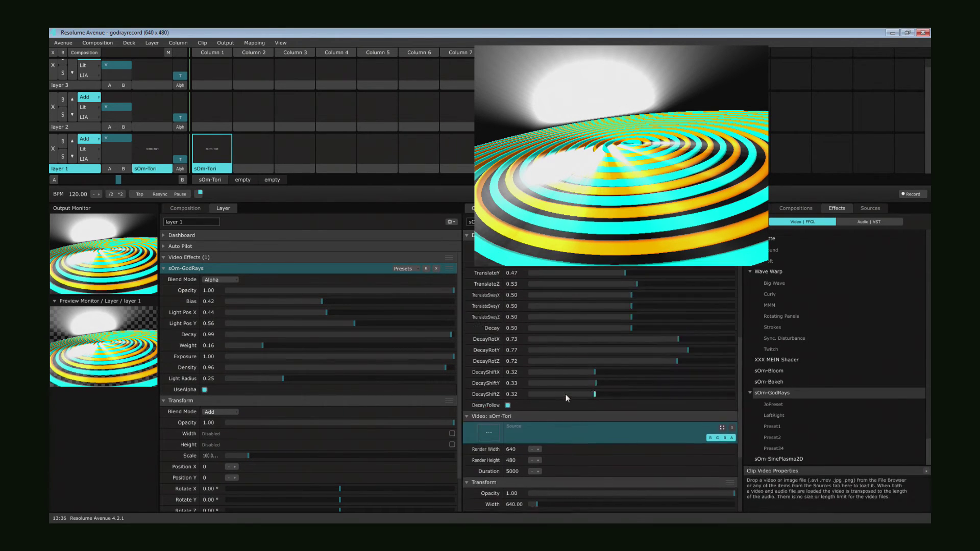
Step: Drive Light Radius from External Audio FFT with raised gain, and set Light Pos X to 0.43
{"action": "left_click", "coordinate": [164, 379]}
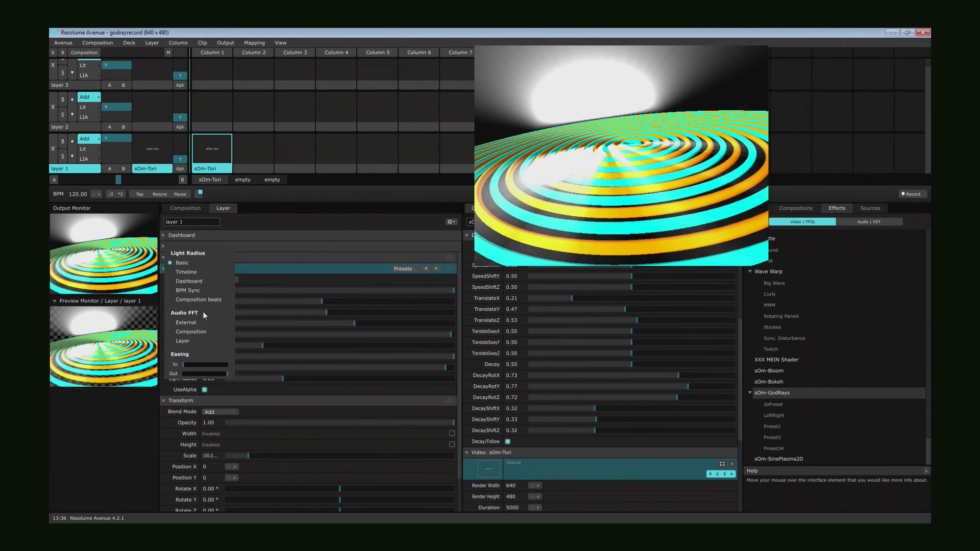
{"action": "left_click", "coordinate": [200, 325]}
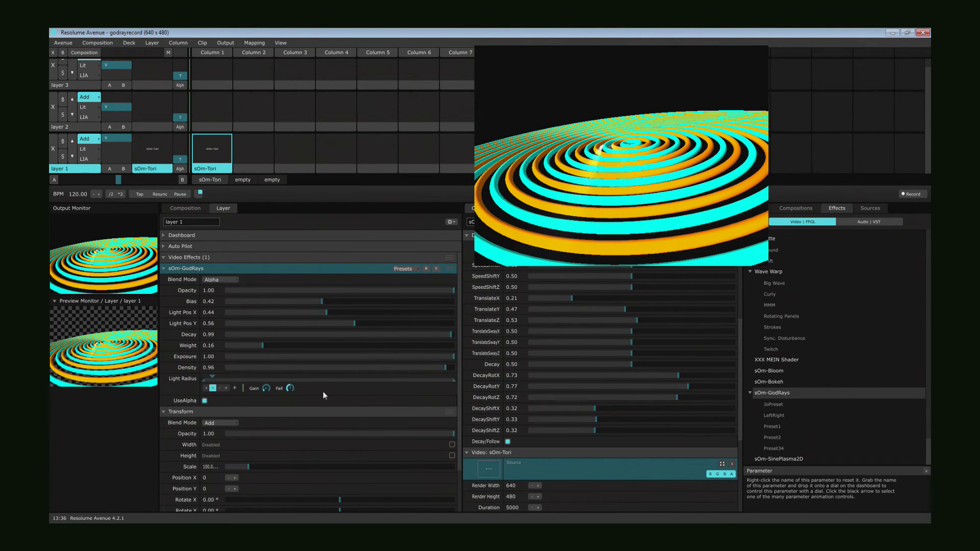
{"action": "left_click_drag", "start_coordinate": [268, 391], "coordinate": [296, 296]}
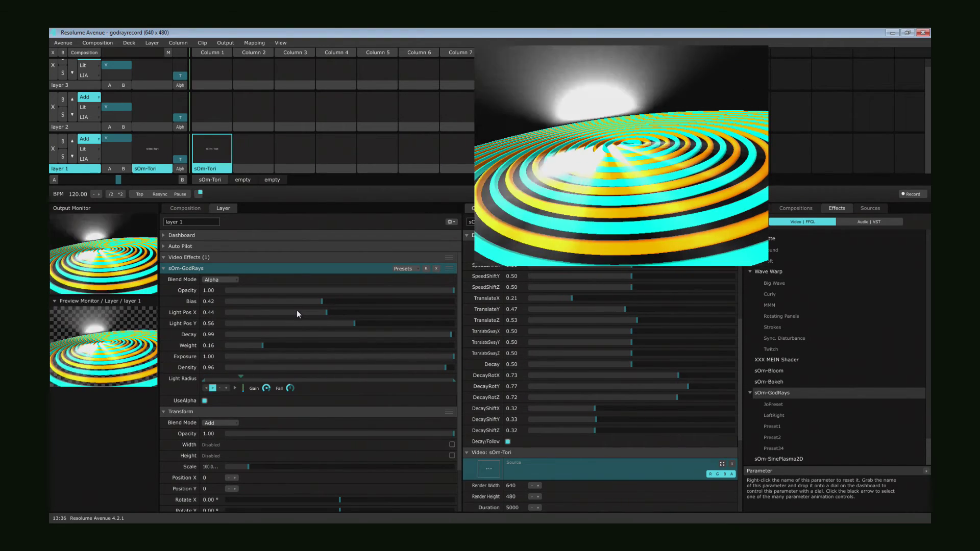
{"action": "mouse_move", "coordinate": [327, 313]}
{"action": "left_mouse_down"}
{"action": "mouse_move", "coordinate": [281, 310]}
{"action": "mouse_move", "coordinate": [327, 312]}
{"action": "left_mouse_up"}
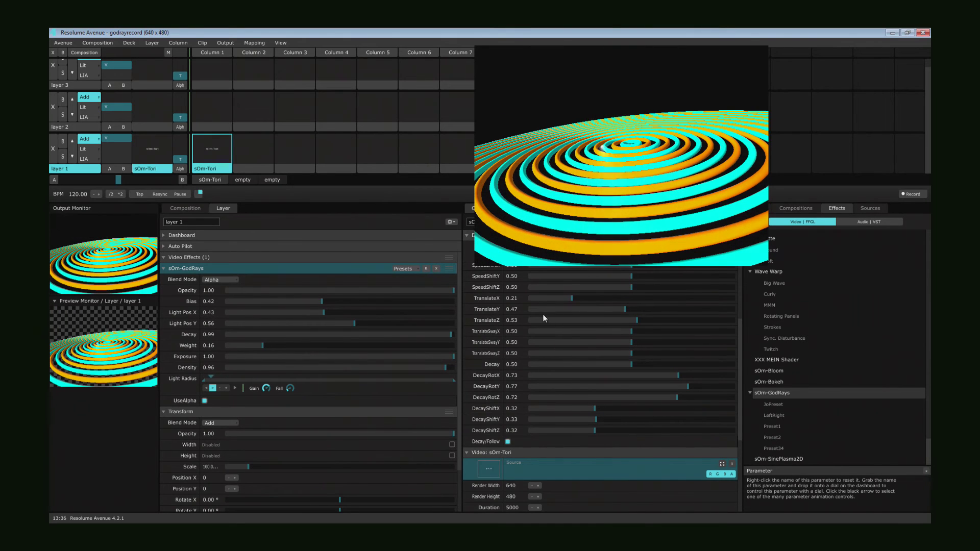
Step: Drive sOm-Tori TranslateY from External Audio FFT and reposition the output preview window
{"action": "left_click", "coordinate": [470, 309]}
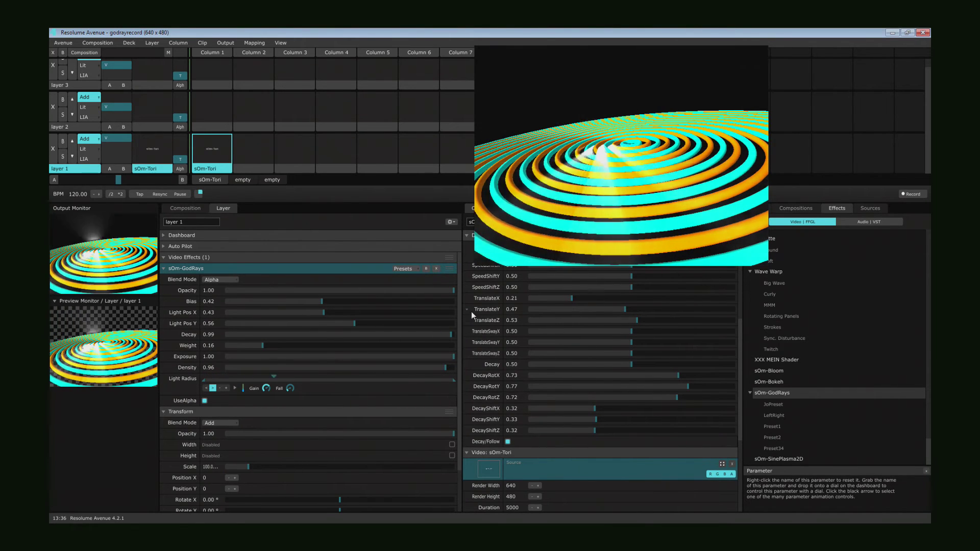
{"action": "left_click", "coordinate": [496, 253]}
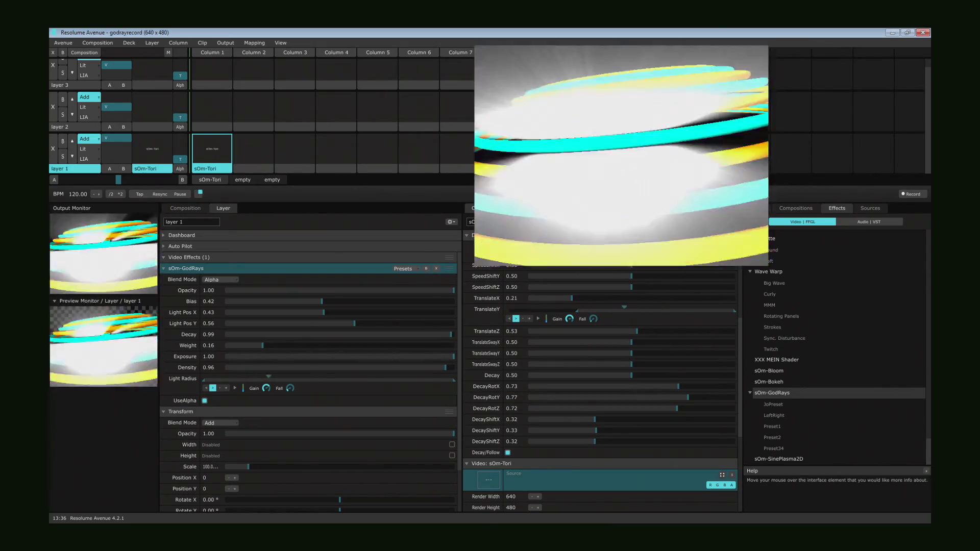
{"action": "mouse_move", "coordinate": [721, 88]}
{"action": "left_mouse_down"}
{"action": "mouse_move", "coordinate": [647, 147]}
{"action": "mouse_move", "coordinate": [700, 87]}
{"action": "mouse_move", "coordinate": [690, 94]}
{"action": "left_mouse_up"}
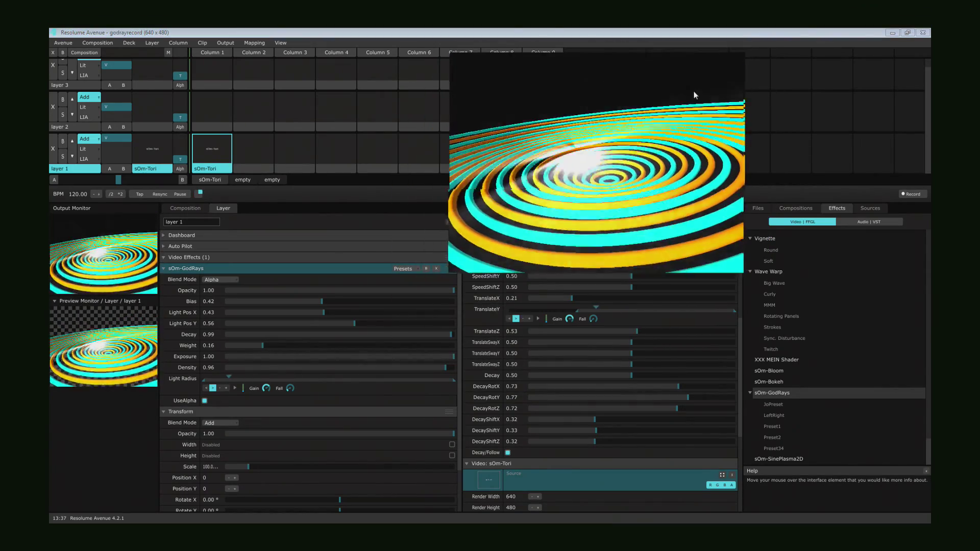